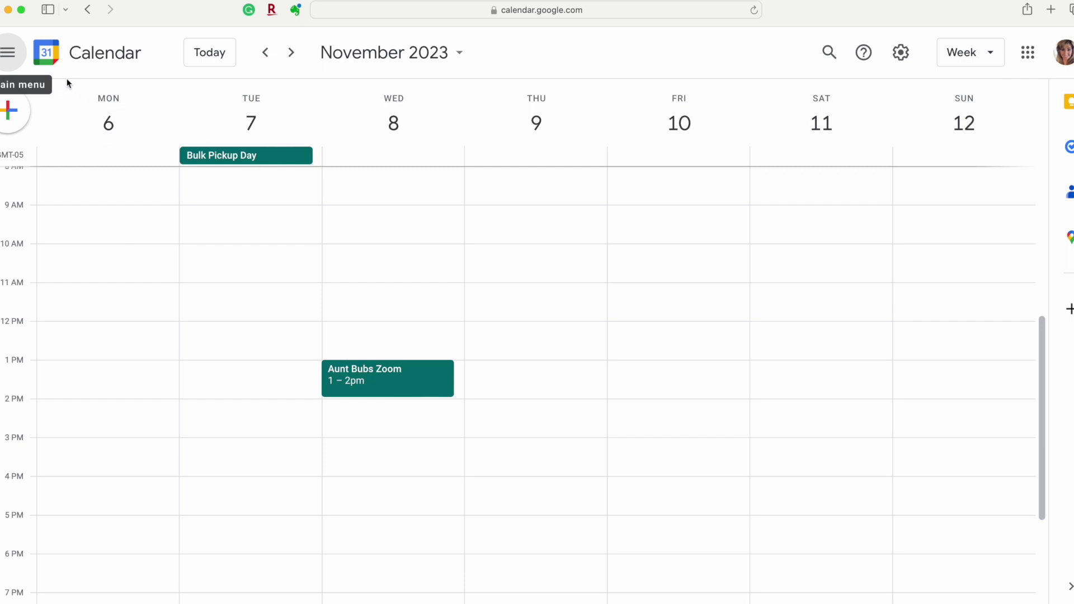
# Step: Create a new calendar named Surgery and return to the calendar view
pyautogui.click(10, 54)
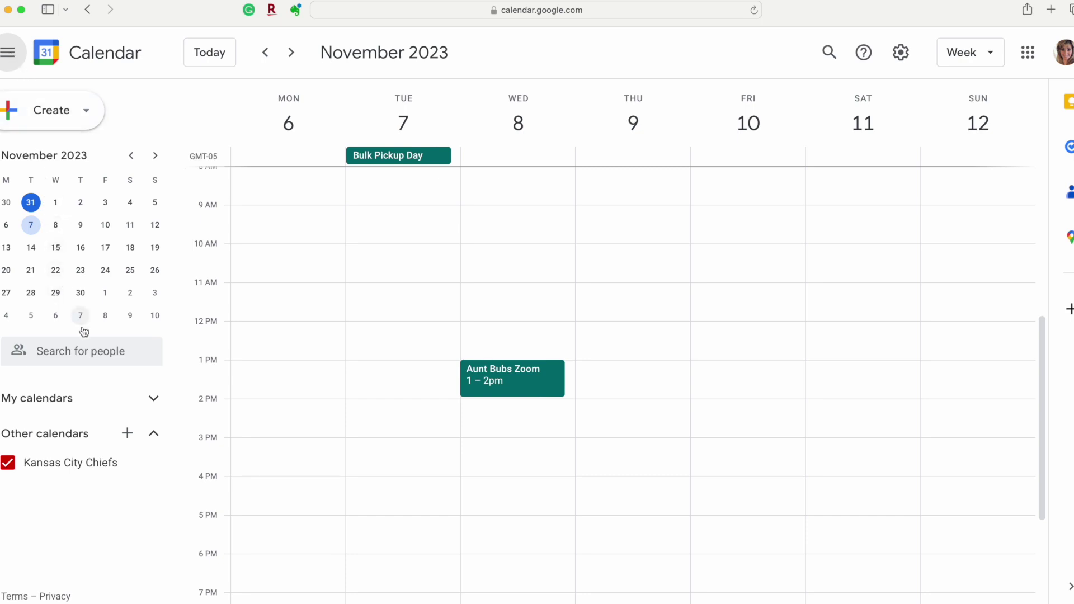
pyautogui.click(127, 434)
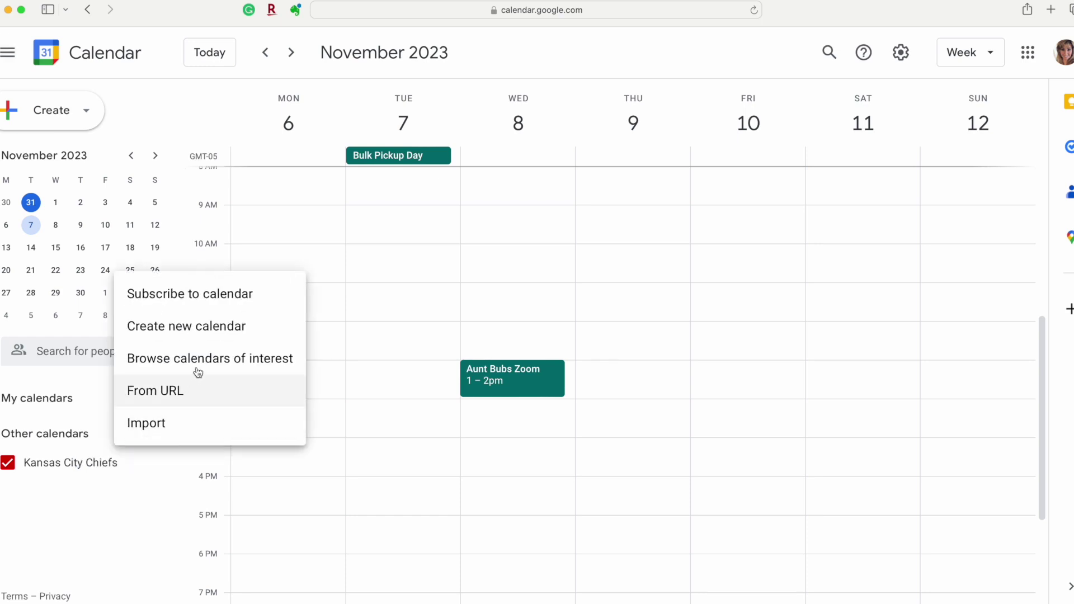
pyautogui.click(197, 326)
pyautogui.write('Surgery')
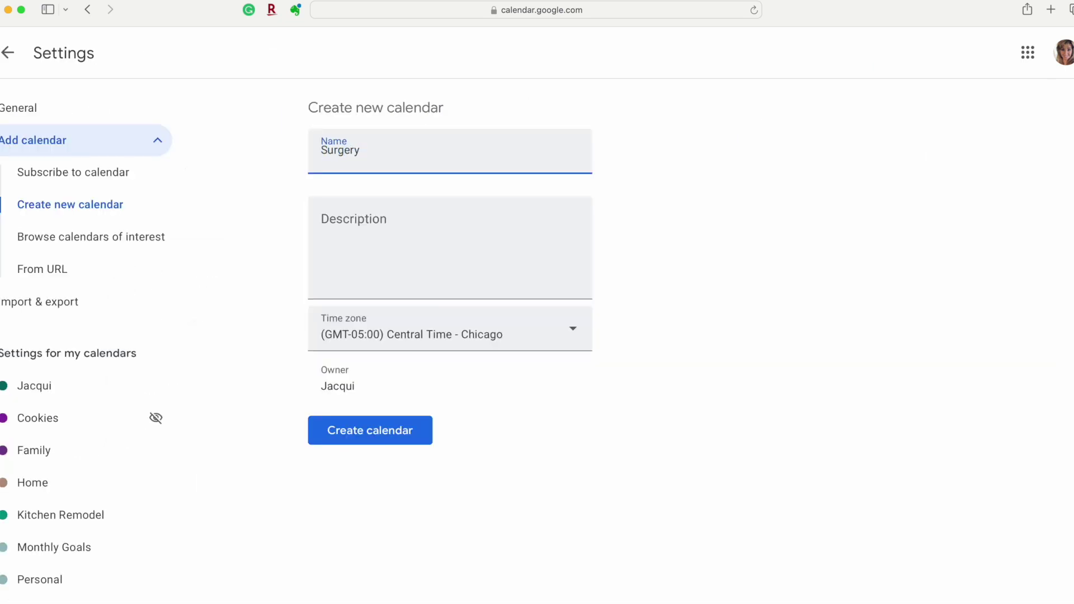
pyautogui.click(367, 434)
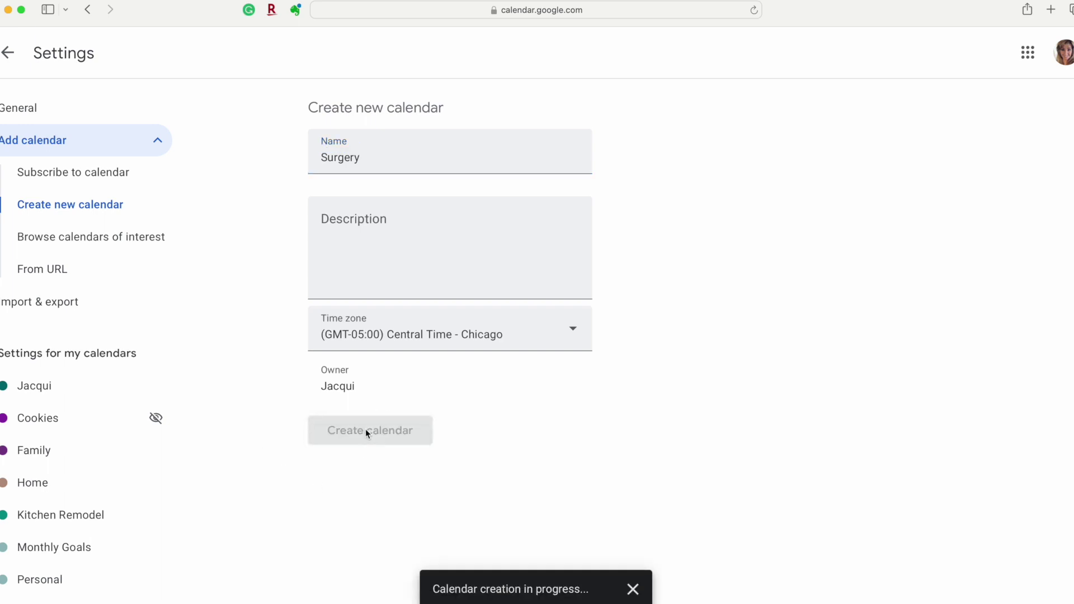
pyautogui.click(7, 54)
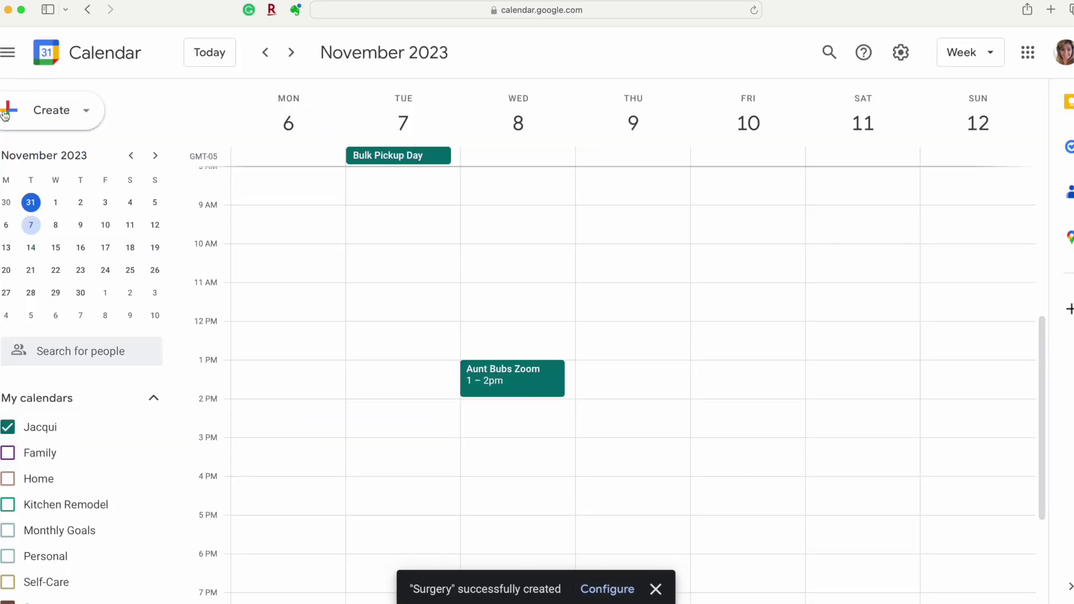
# Step: Change the Surgery calendar's color to Grape
pyautogui.scroll(-3, 81, 427)
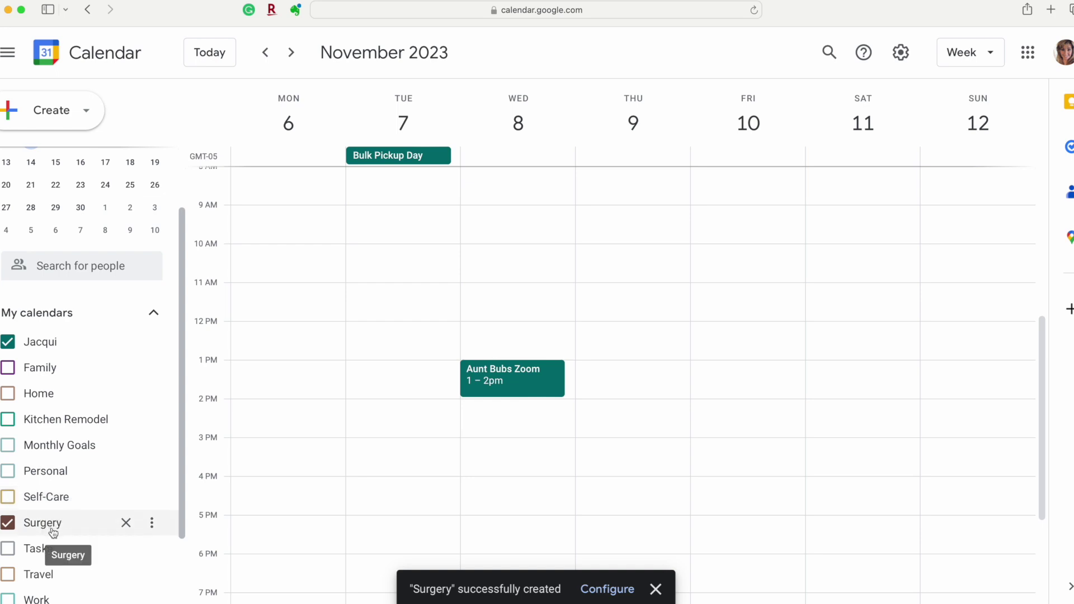
pyautogui.click(152, 525)
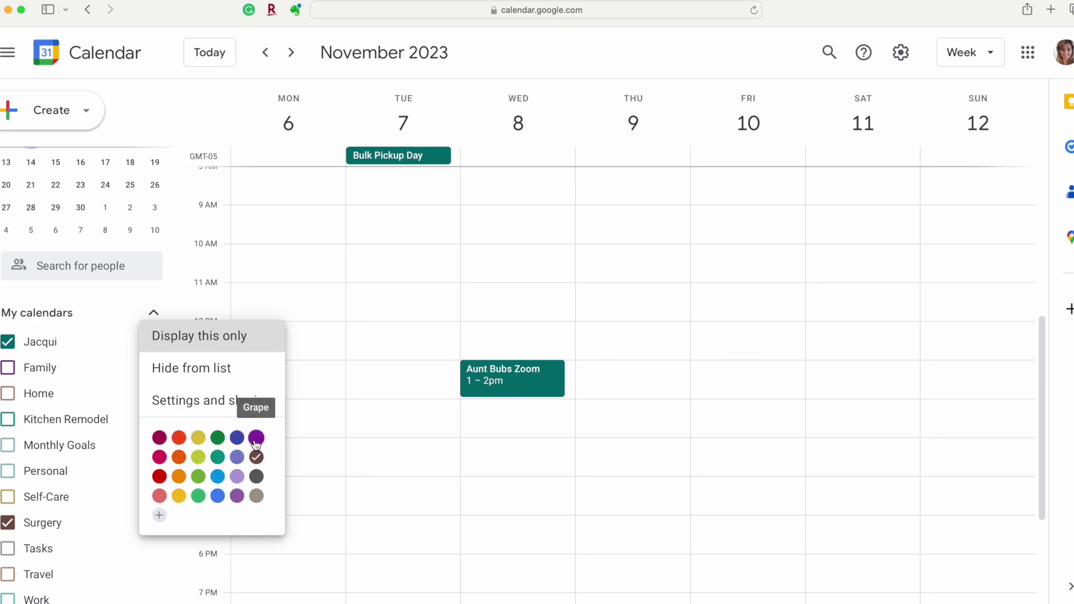
pyautogui.click(256, 442)
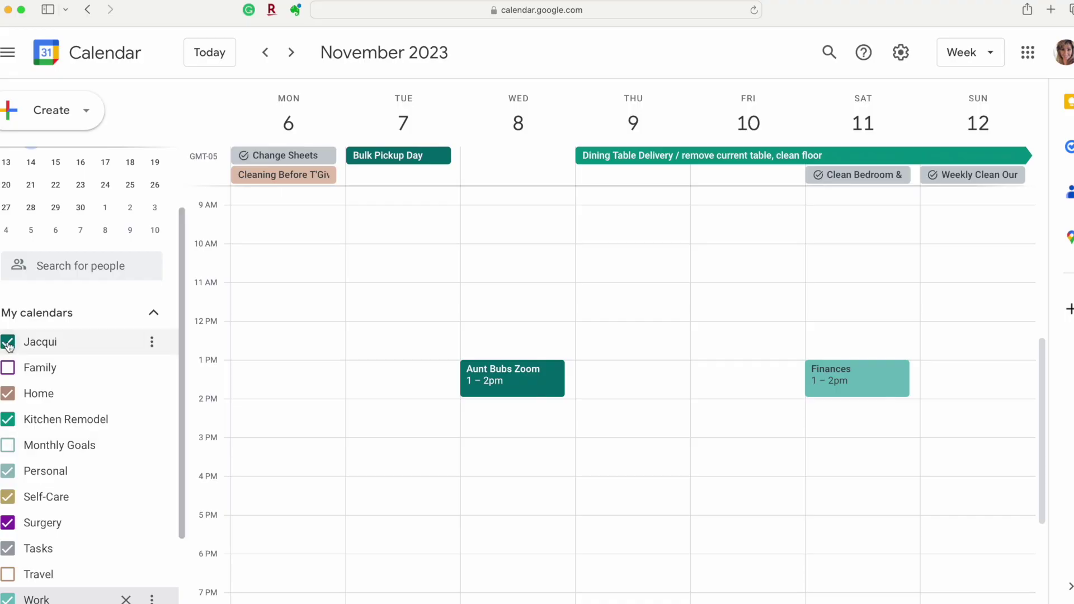
# Step: Hide the owner's main calendar and the Home, Kitchen Remodel, Personal, Self-Care, Tasks and Work calendars, keeping Surgery shown
pyautogui.click(8, 346)
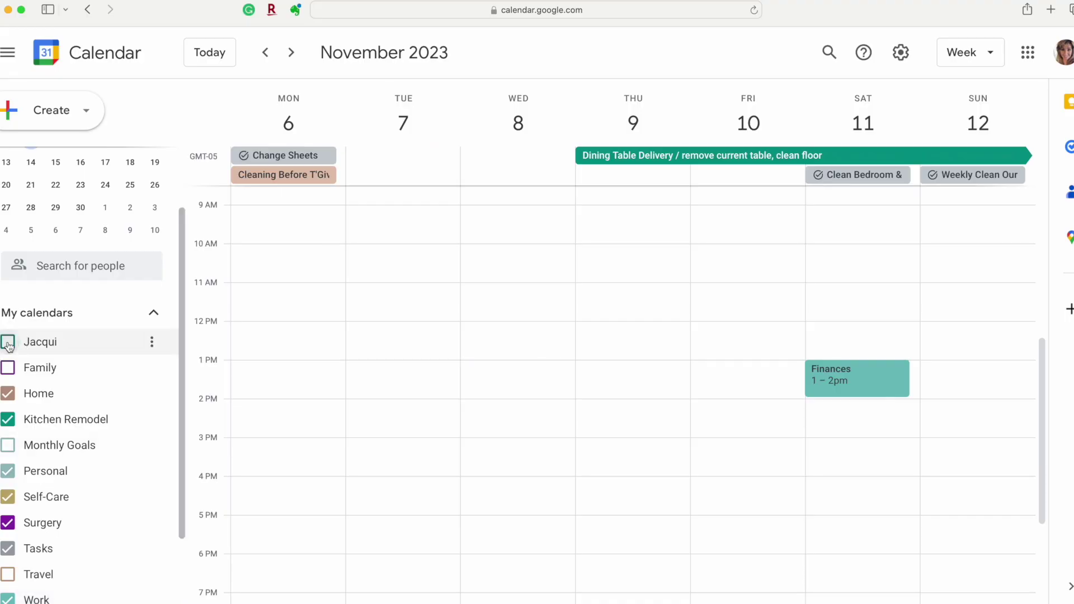
pyautogui.click(10, 394)
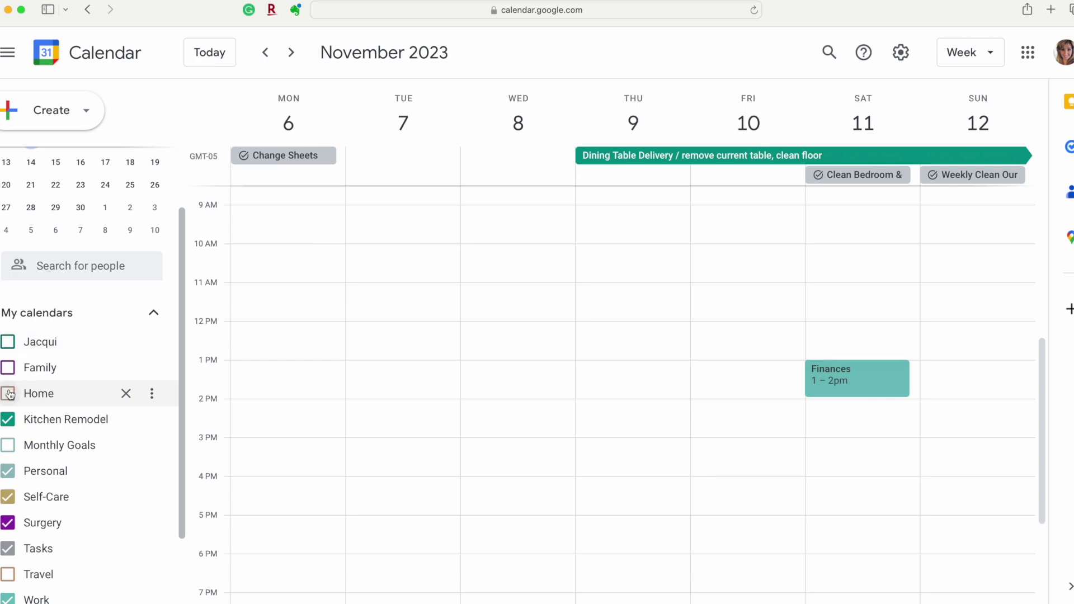
pyautogui.click(9, 421)
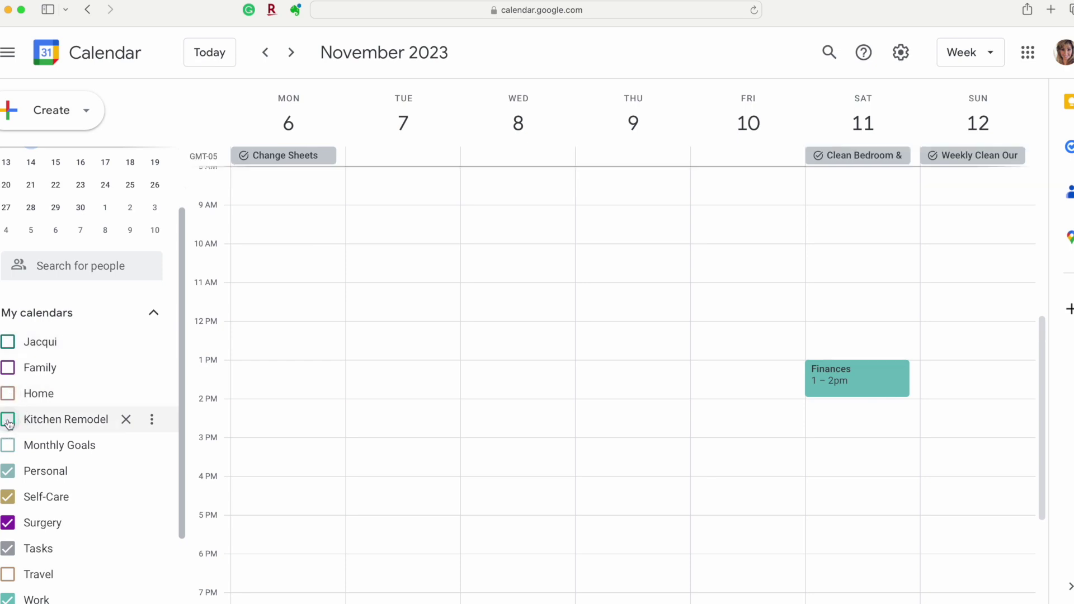
pyautogui.click(9, 471)
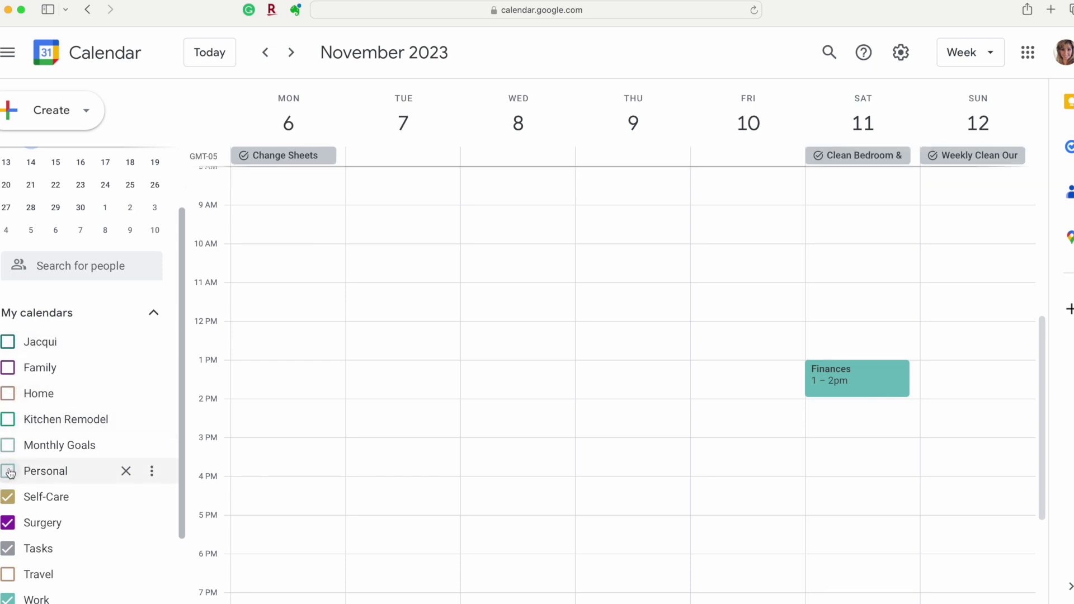
pyautogui.click(10, 497)
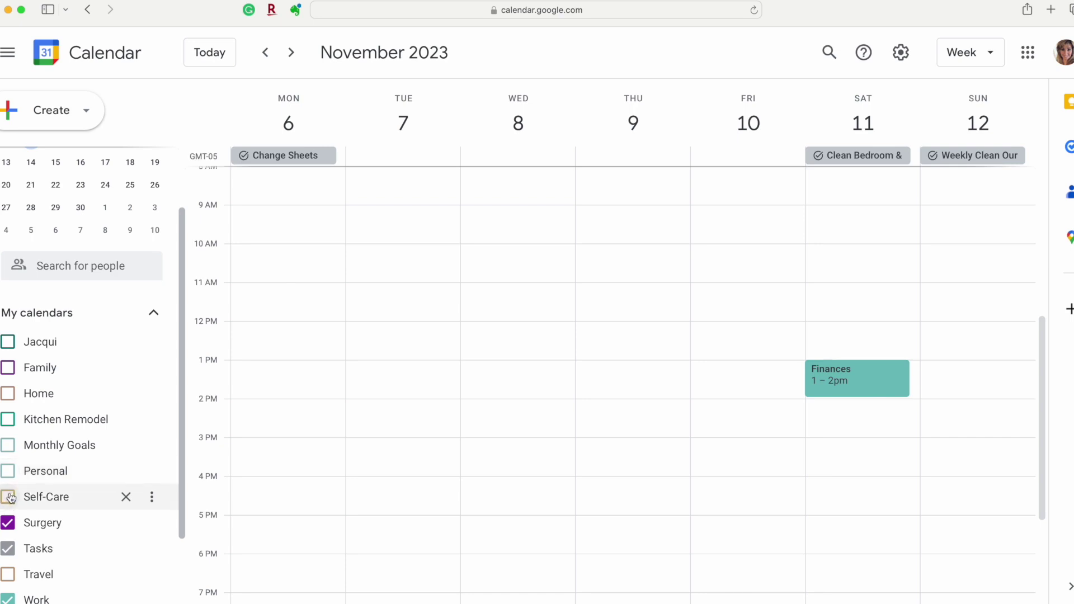
pyautogui.click(8, 549)
pyautogui.scroll(-1, 17, 554)
pyautogui.click(8, 556)
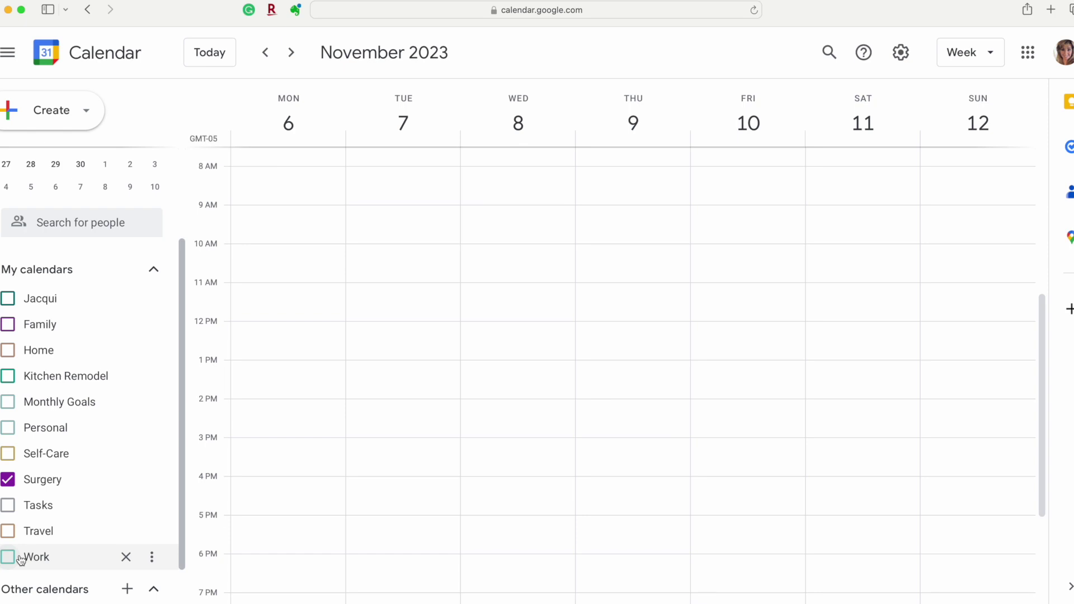
# Step: Start a new event titled Hysterectomy on the Surgery calendar and set its date to Thursday, December 7
pyautogui.click(10, 109)
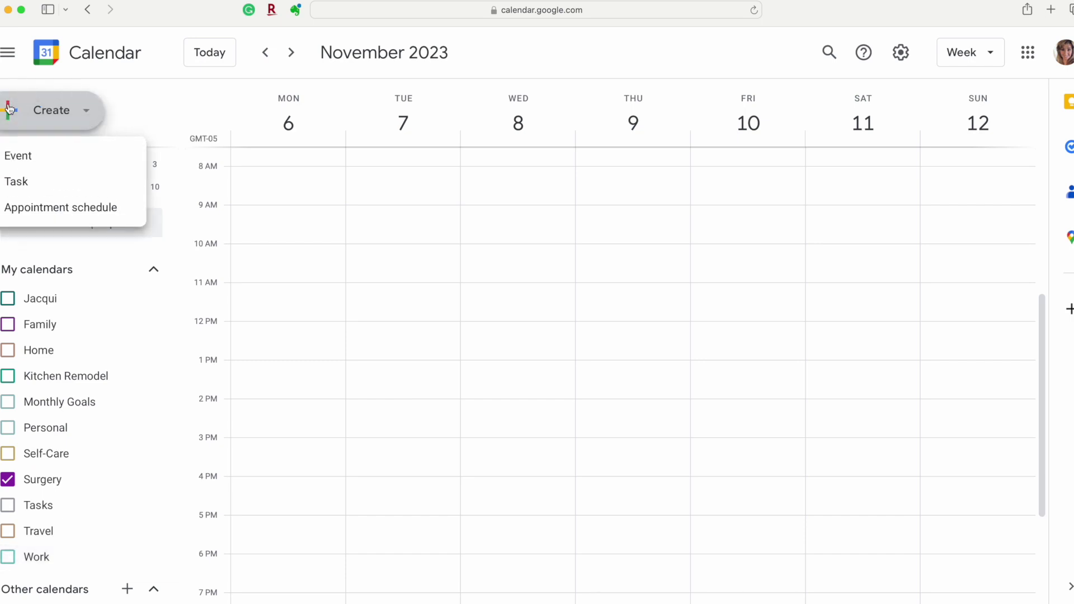
pyautogui.click(20, 157)
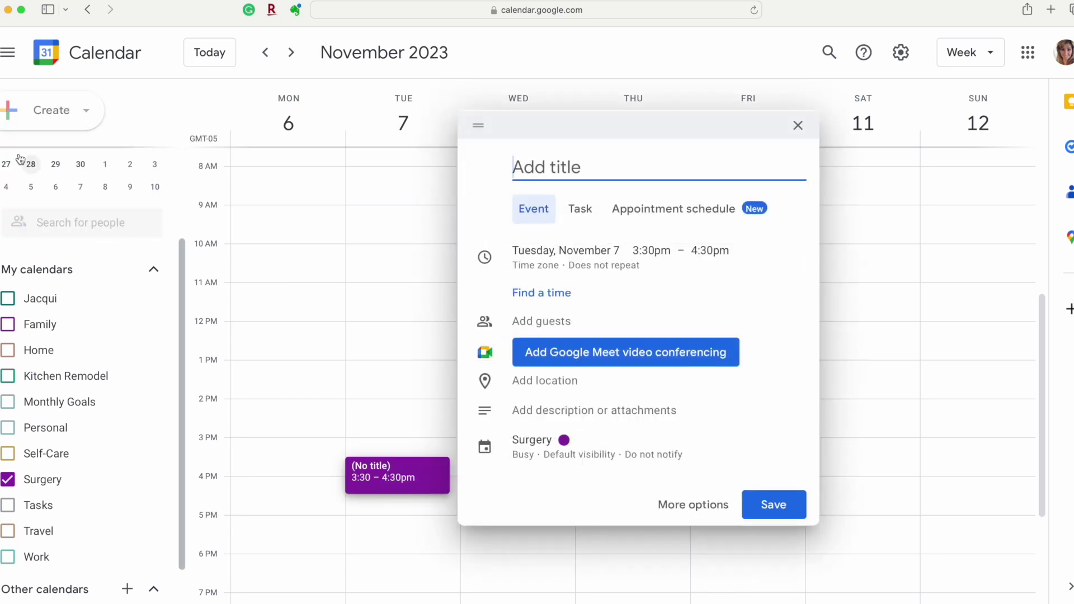
pyautogui.write('Hysterectomy')
pyautogui.click(537, 251)
pyautogui.click(565, 250)
pyautogui.click(708, 284)
pyautogui.click(623, 354)
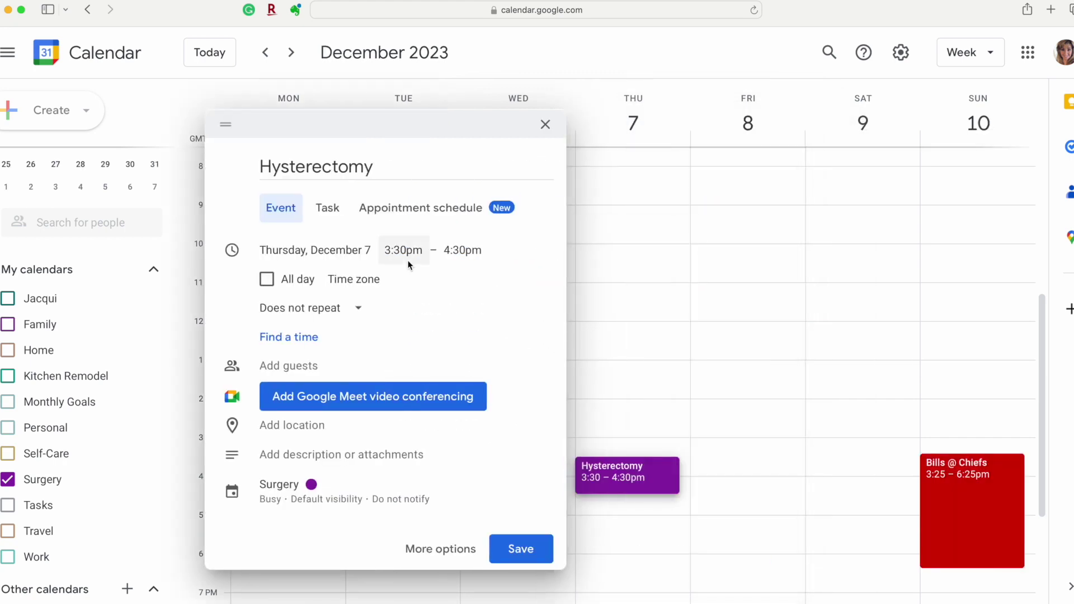
# Step: Set the Hysterectomy event's time from 11:00am to 5:30pm and save it
pyautogui.click(402, 251)
pyautogui.scroll(8, 415, 309)
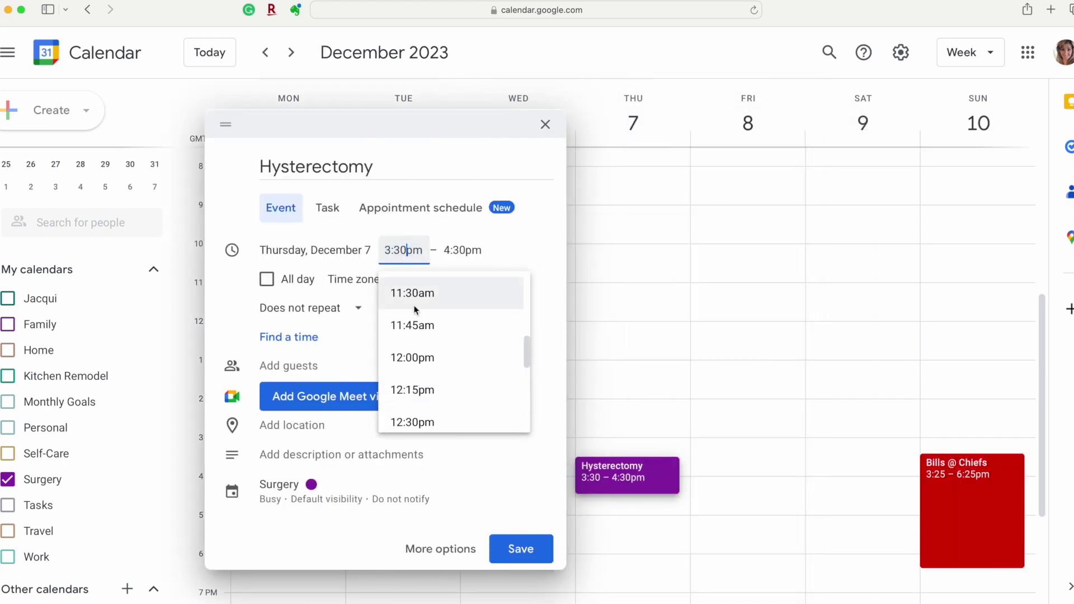
pyautogui.scroll(2, 415, 310)
pyautogui.click(414, 343)
pyautogui.click(479, 251)
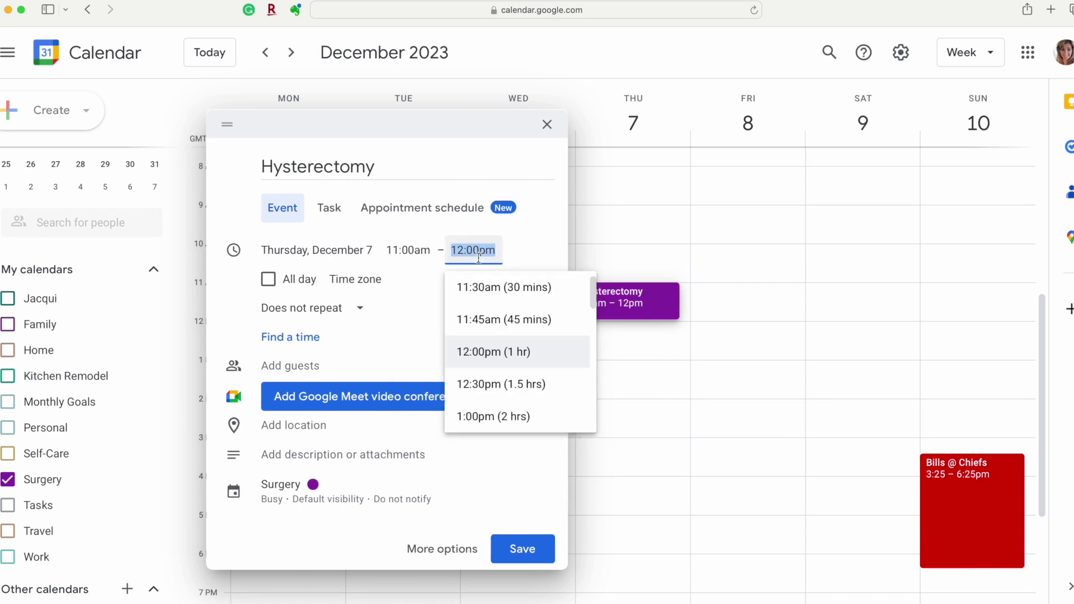
pyautogui.scroll(-6, 486, 346)
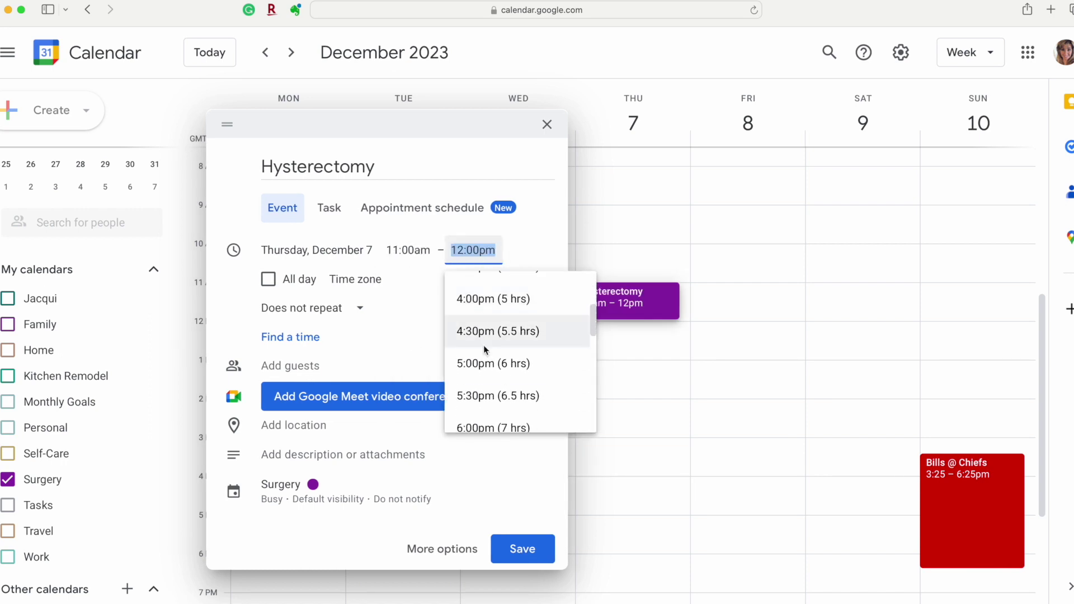
pyautogui.click(479, 397)
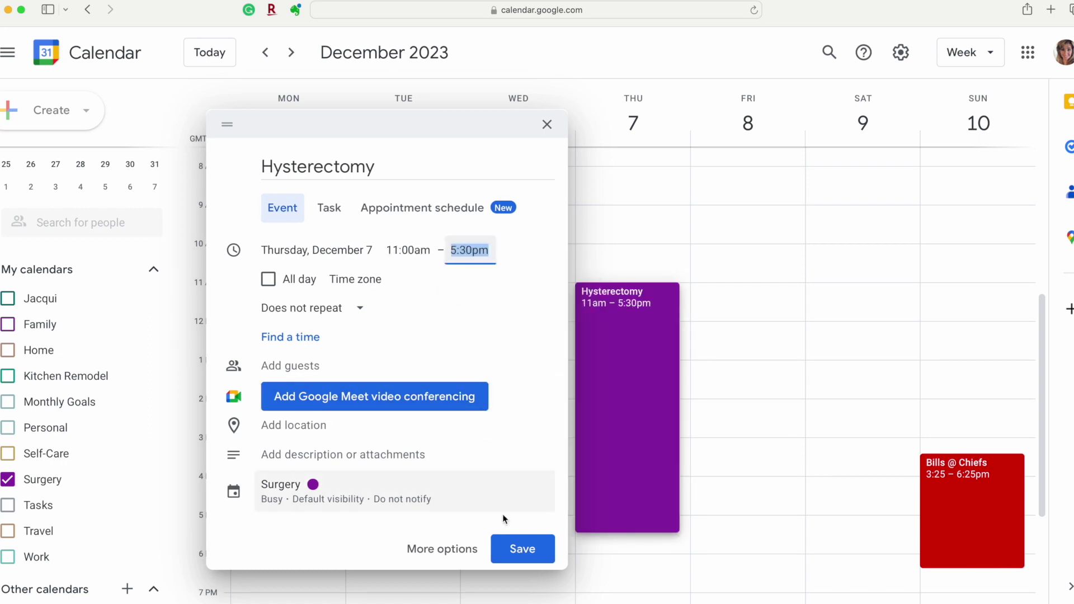
pyautogui.click(517, 549)
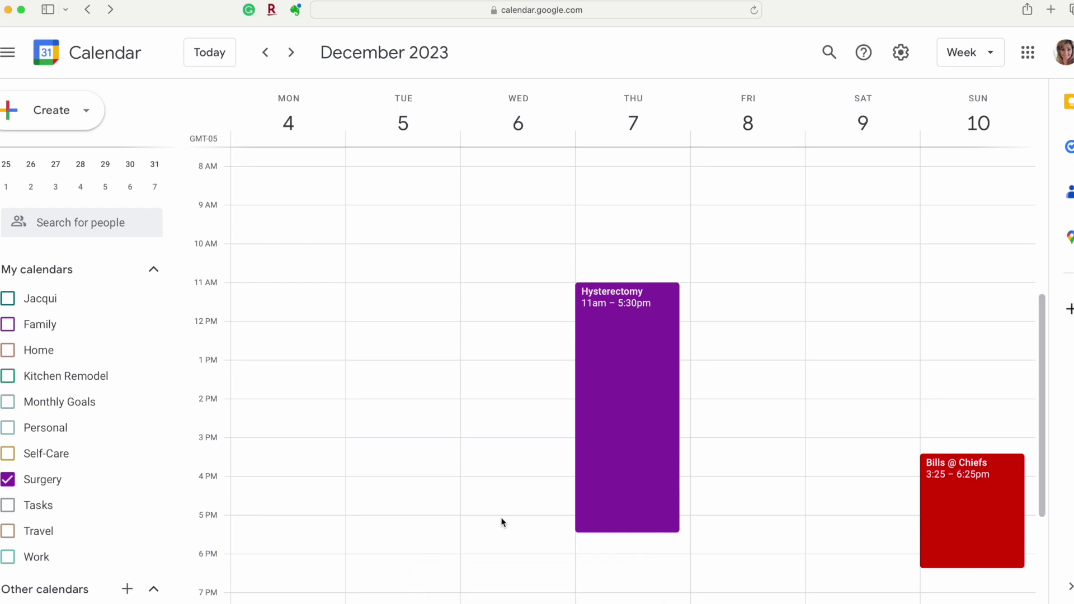
# Step: Copy the Hysterectomy event to the owner's main calendar and save the copy
pyautogui.click(626, 354)
pyautogui.click(626, 354)
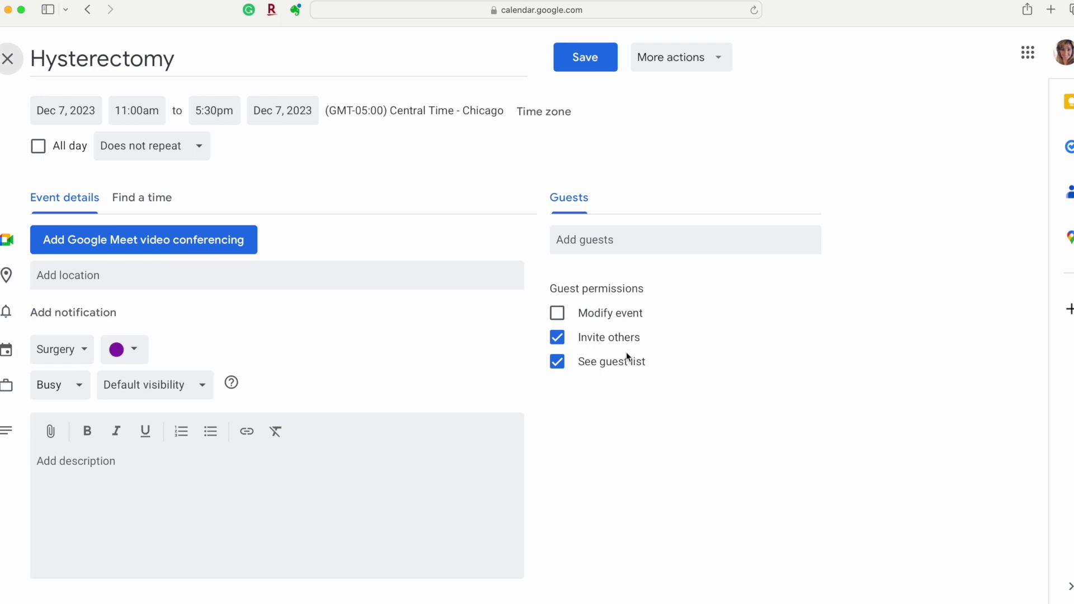
pyautogui.click(718, 62)
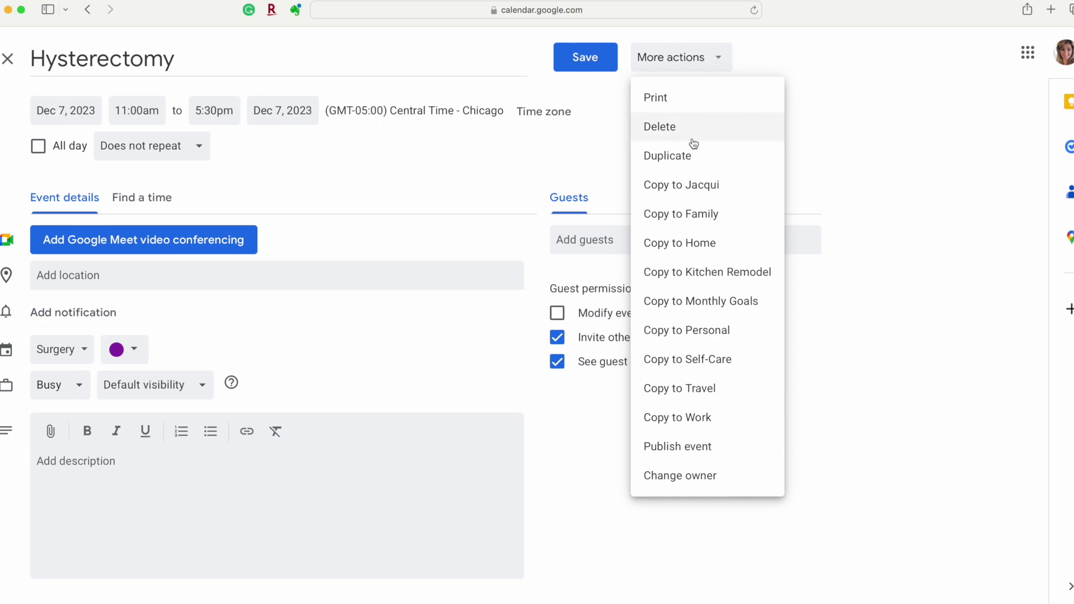
pyautogui.click(698, 192)
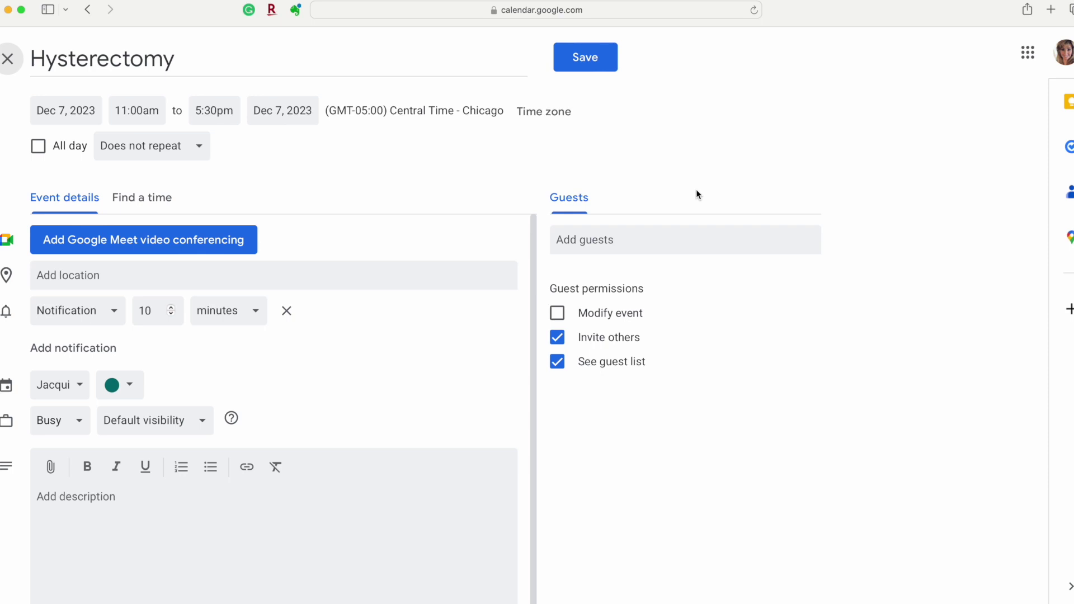
pyautogui.click(597, 67)
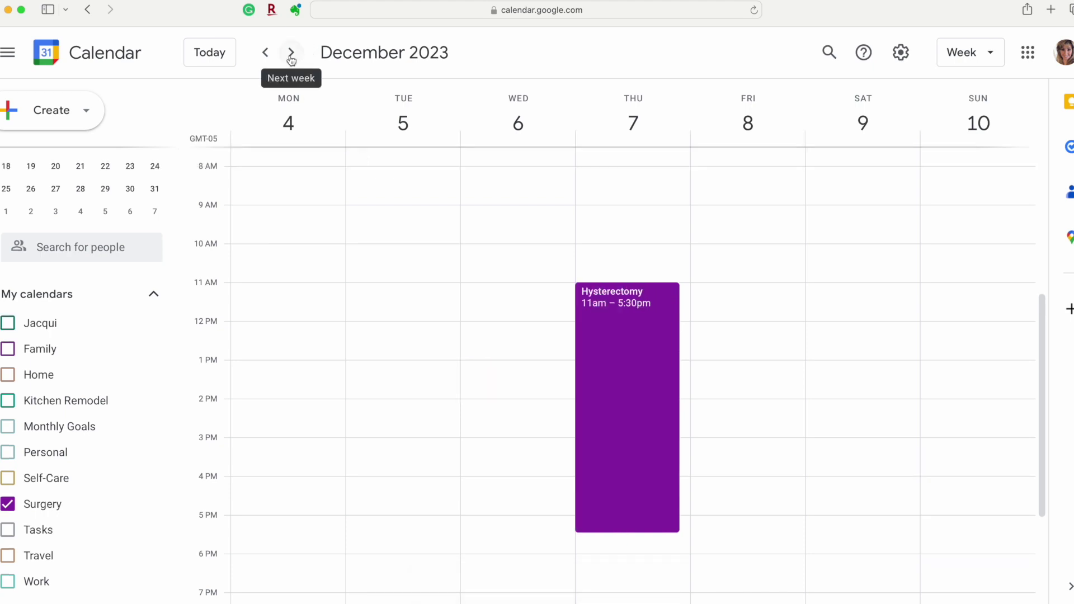
# Step: Add an event titled Surgery Follow-Up to the Surgery calendar on Monday, December 18, from 4:00pm to 5:00pm
pyautogui.click(291, 57)
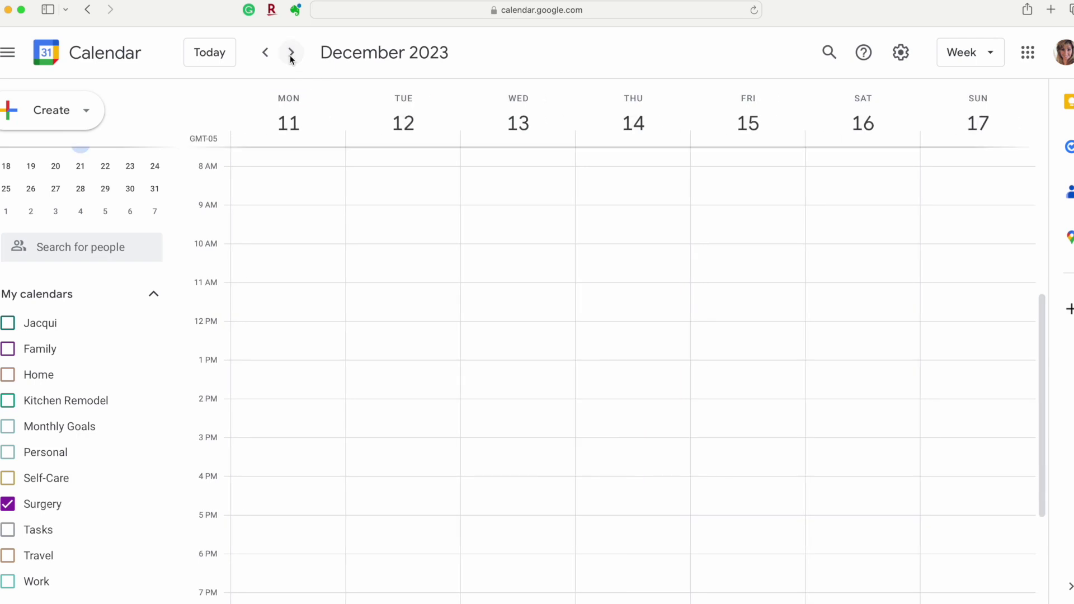
pyautogui.click(291, 56)
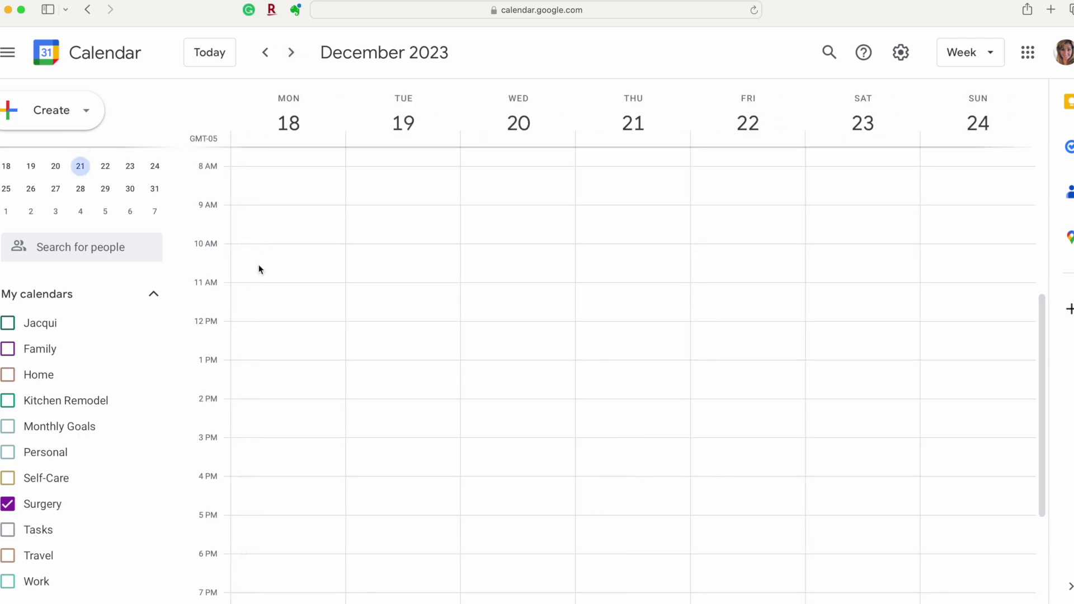
pyautogui.click(277, 486)
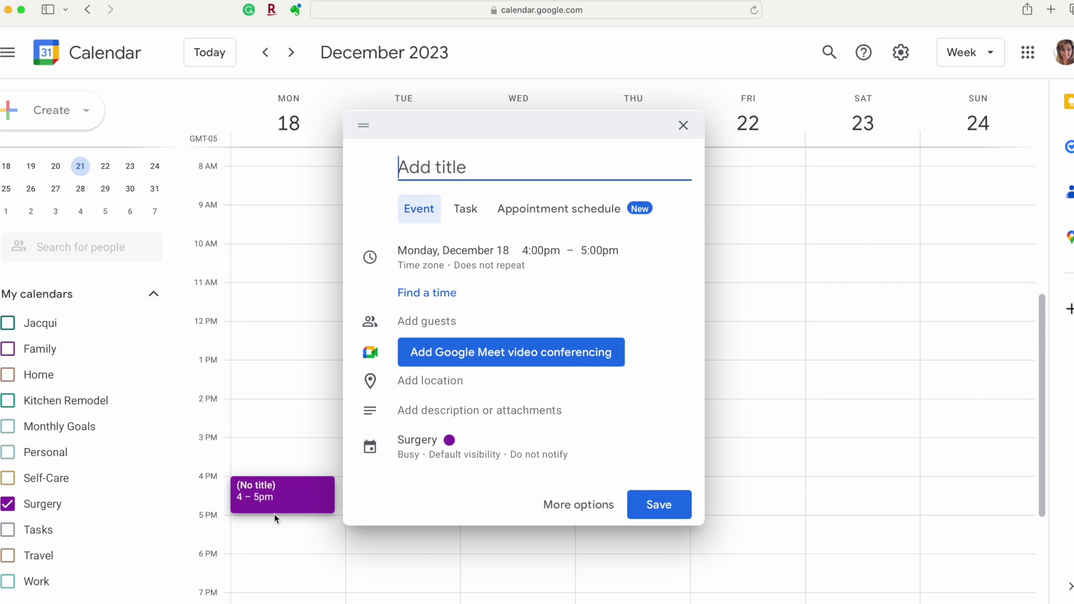
pyautogui.write('Surgery Fo')
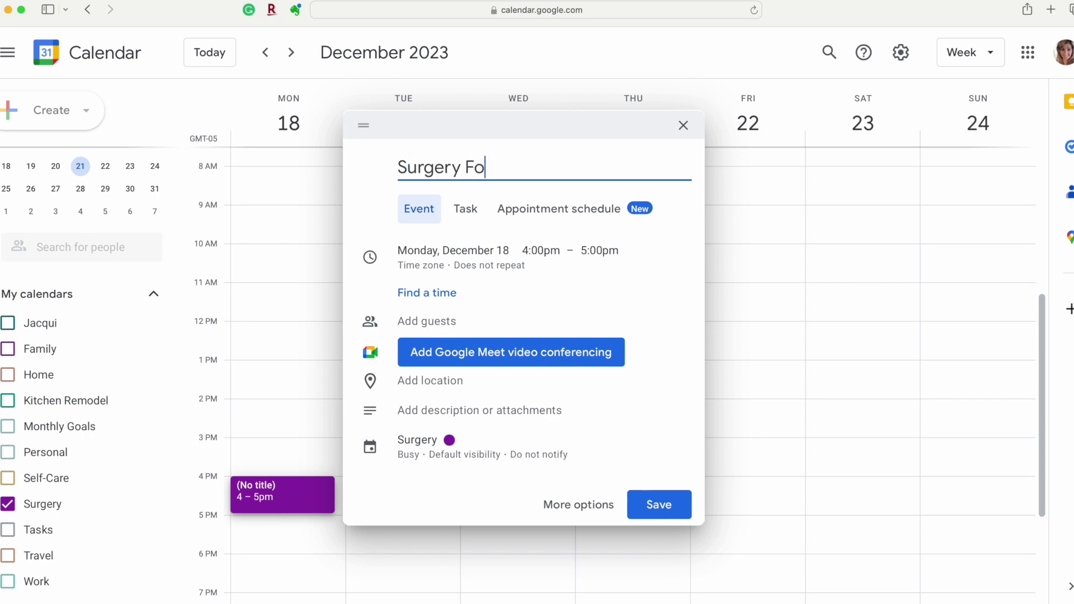
pyautogui.write('llow-Up')
pyautogui.click(668, 511)
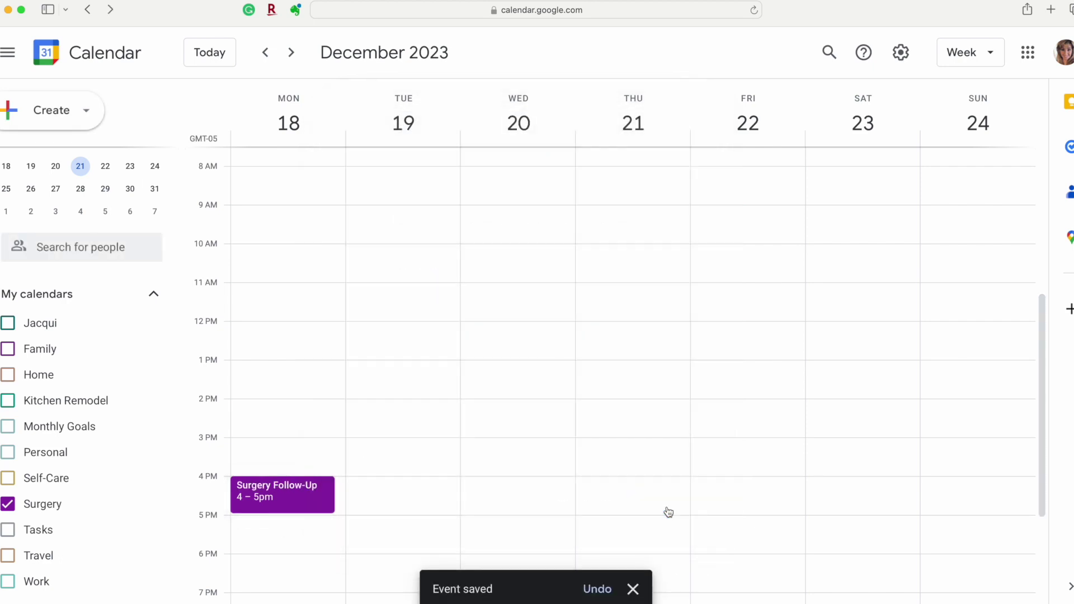
# Step: Copy the Surgery Follow-Up event to the owner's main calendar and save the copy
pyautogui.doubleClick(279, 499)
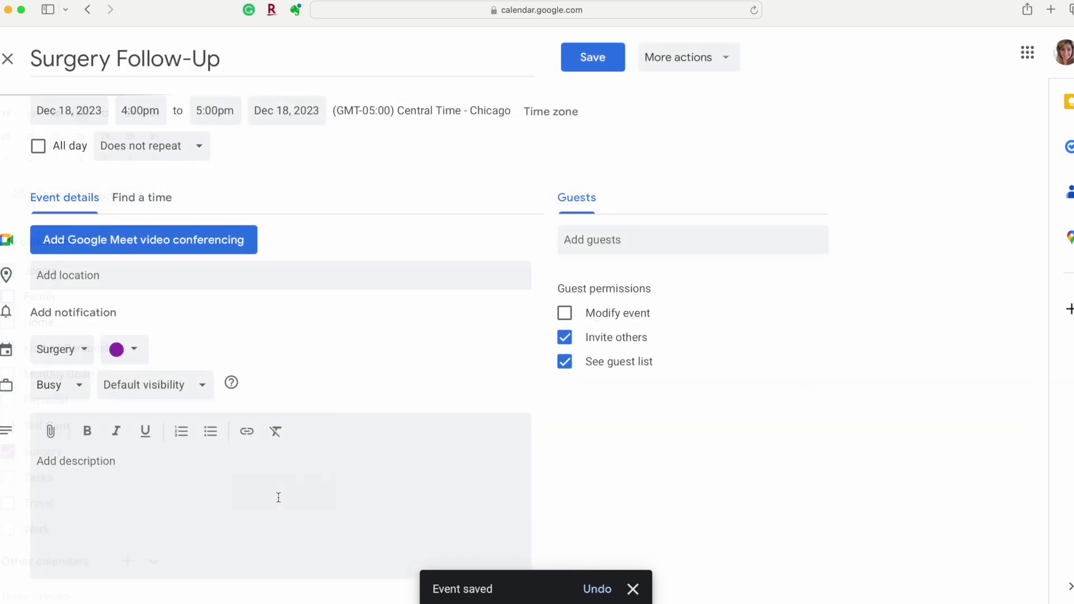
pyautogui.click(686, 60)
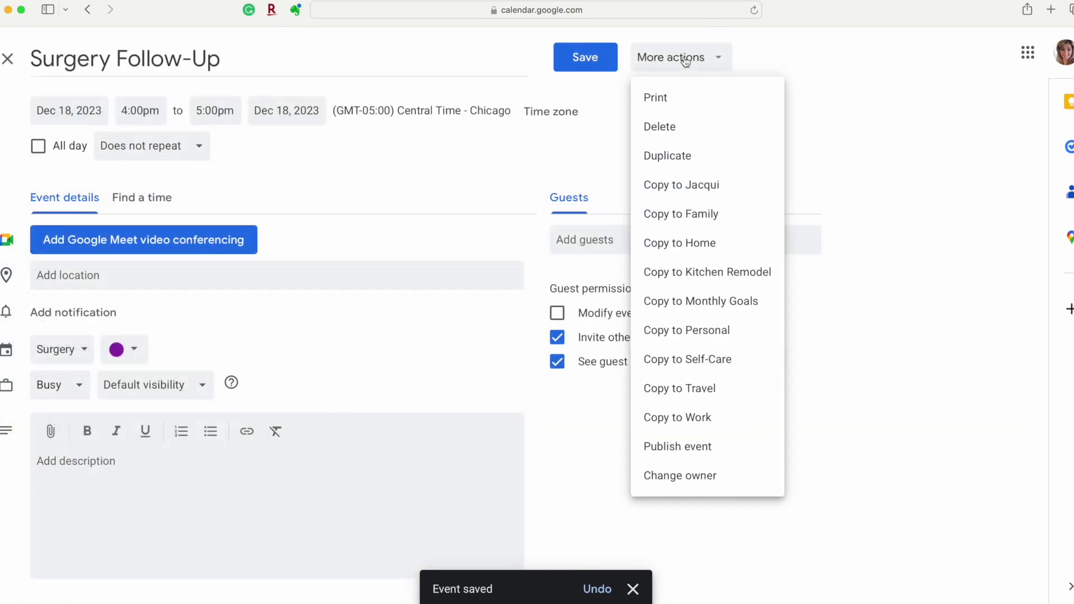
pyautogui.click(663, 188)
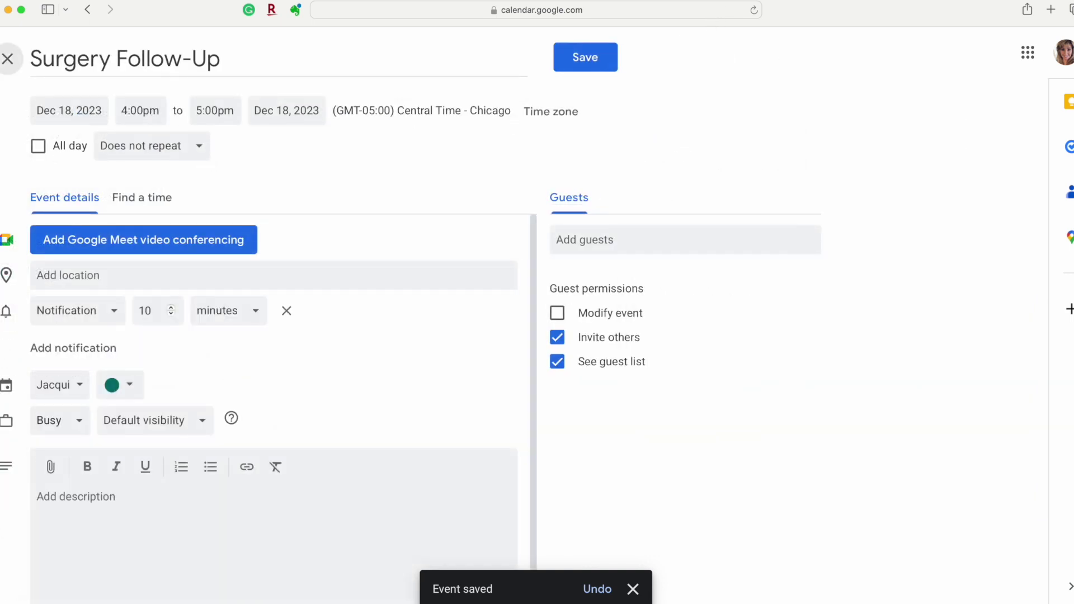
pyautogui.click(587, 66)
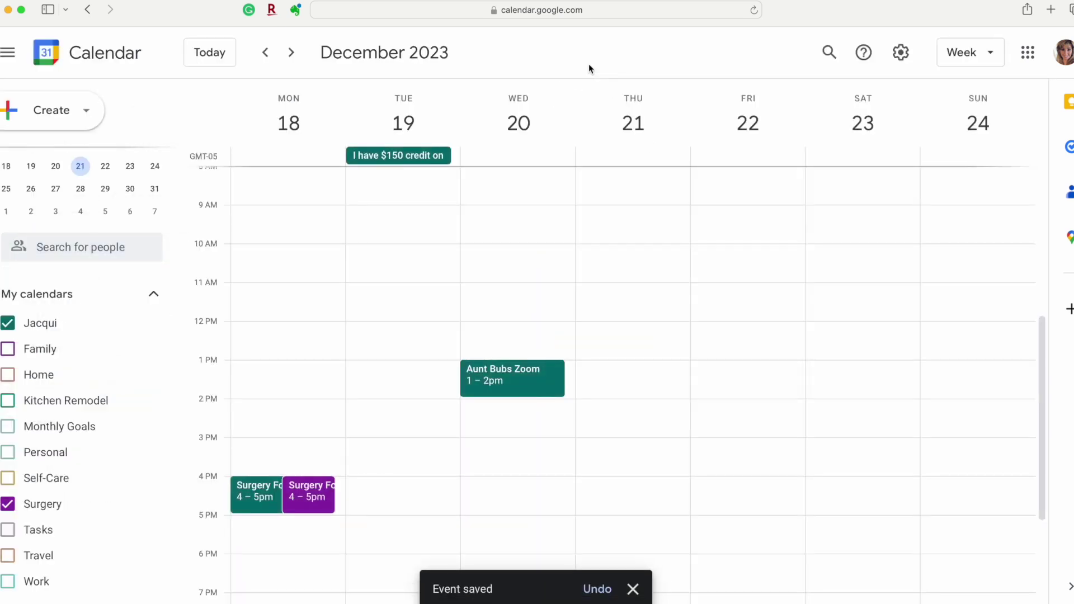